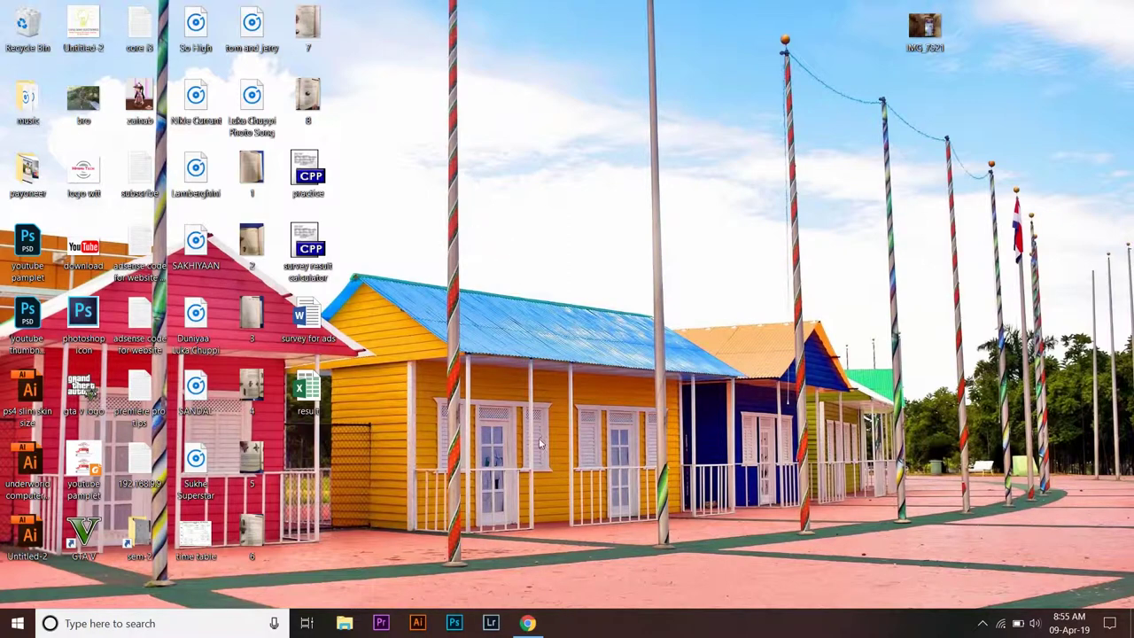
pyautogui.click(527, 623)
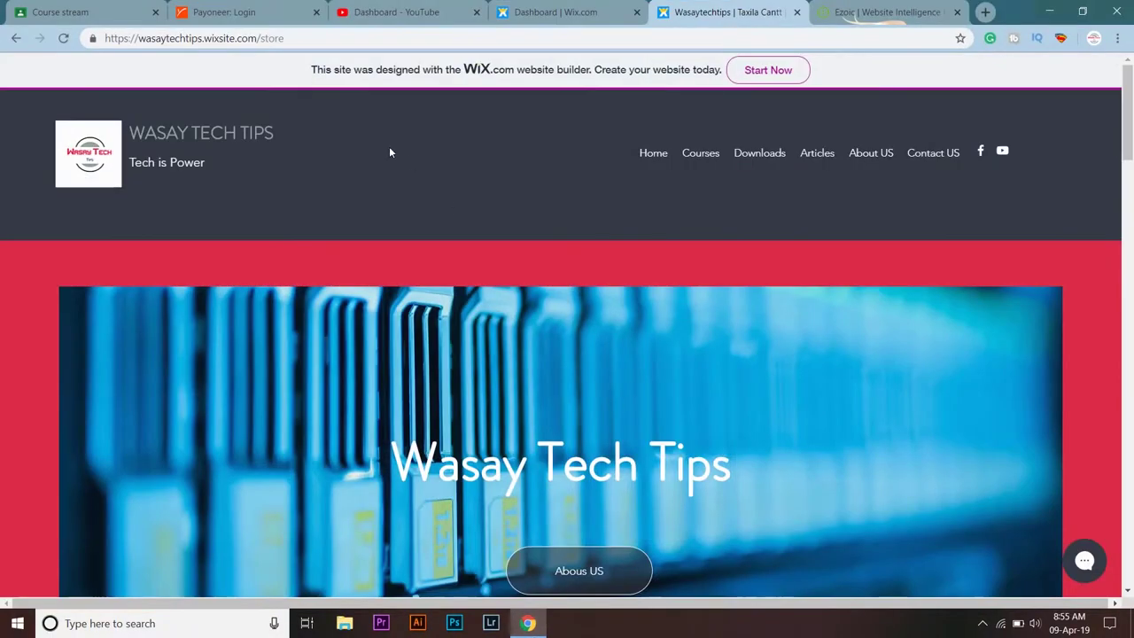
pyautogui.scroll(-5, 368, 401)
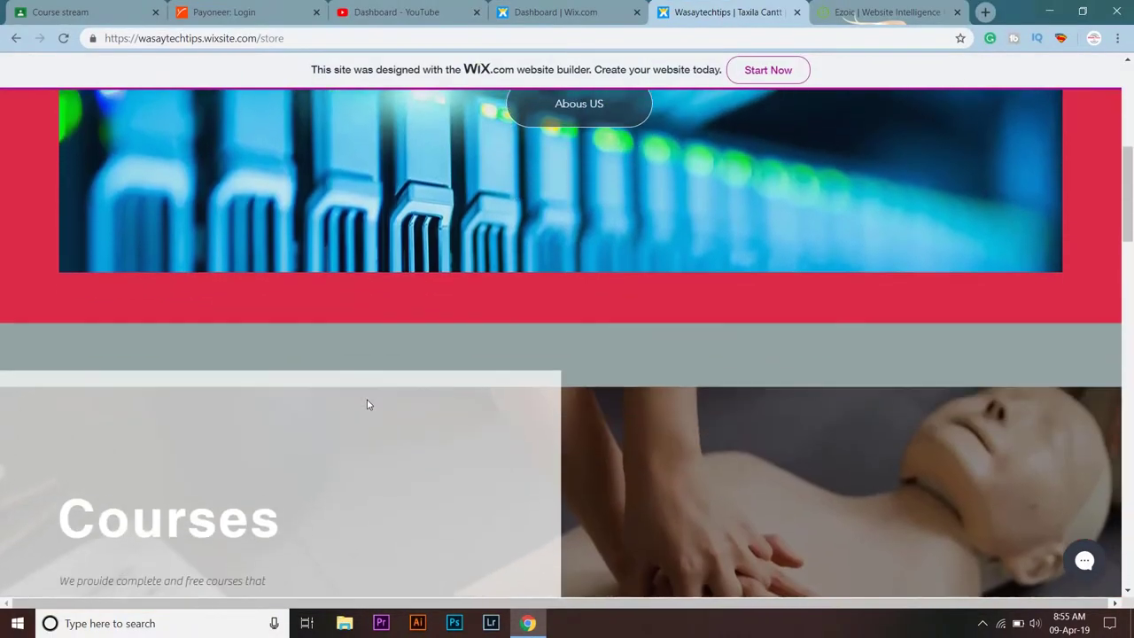
pyautogui.scroll(-4, 368, 400)
pyautogui.scroll(-5, 368, 404)
pyautogui.scroll(4, 369, 404)
pyautogui.scroll(3, 368, 404)
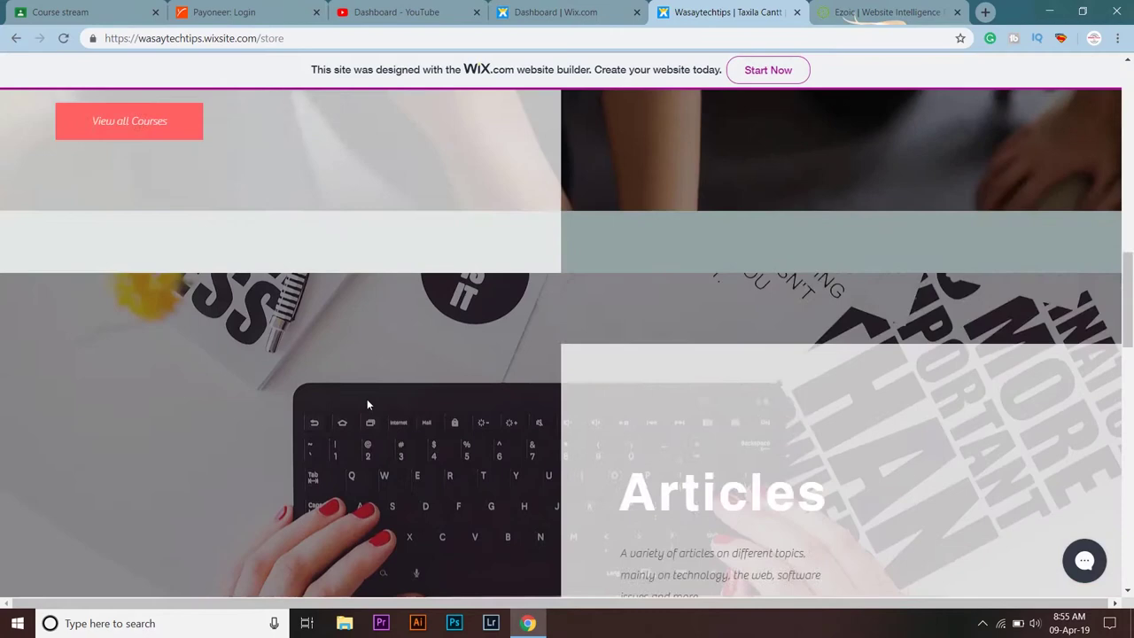
pyautogui.scroll(4, 369, 404)
pyautogui.scroll(3, 368, 404)
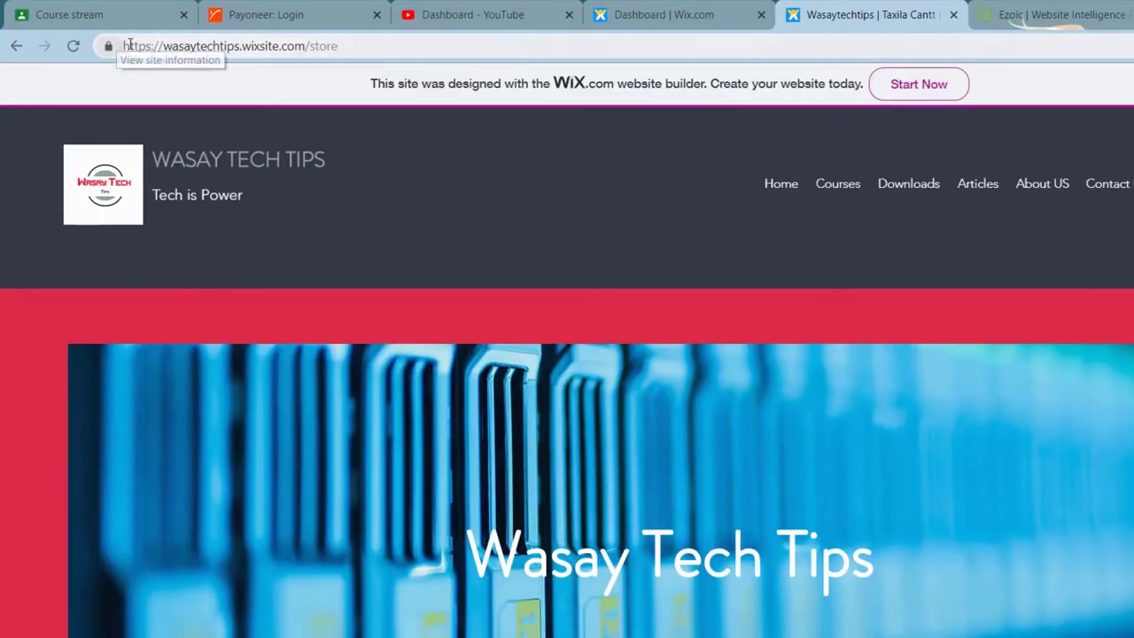
pyautogui.moveTo(124, 45); pyautogui.dragTo(340, 68)
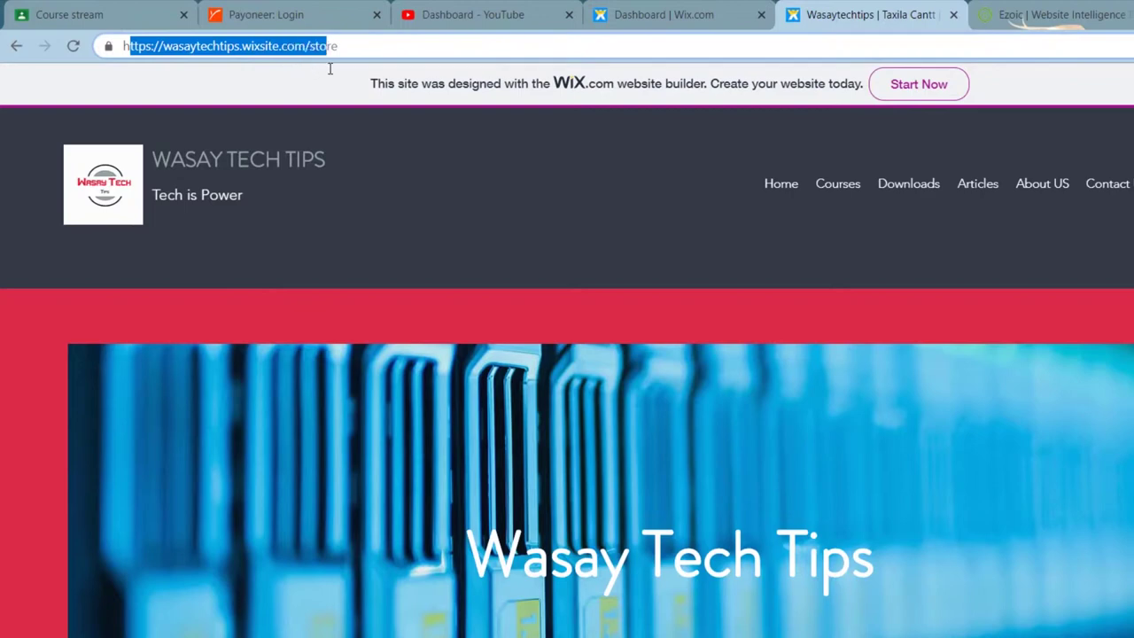
pyautogui.click(366, 44)
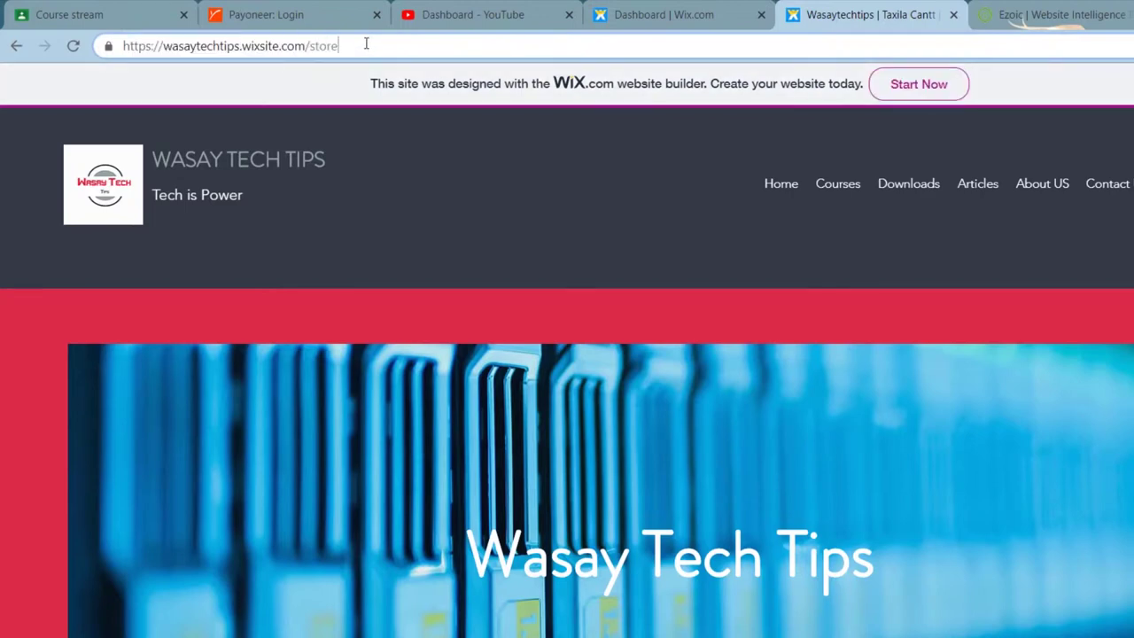
# Open the Domains page under Settings in the wasaytechtips site dashboard.
pyautogui.click(649, 10)
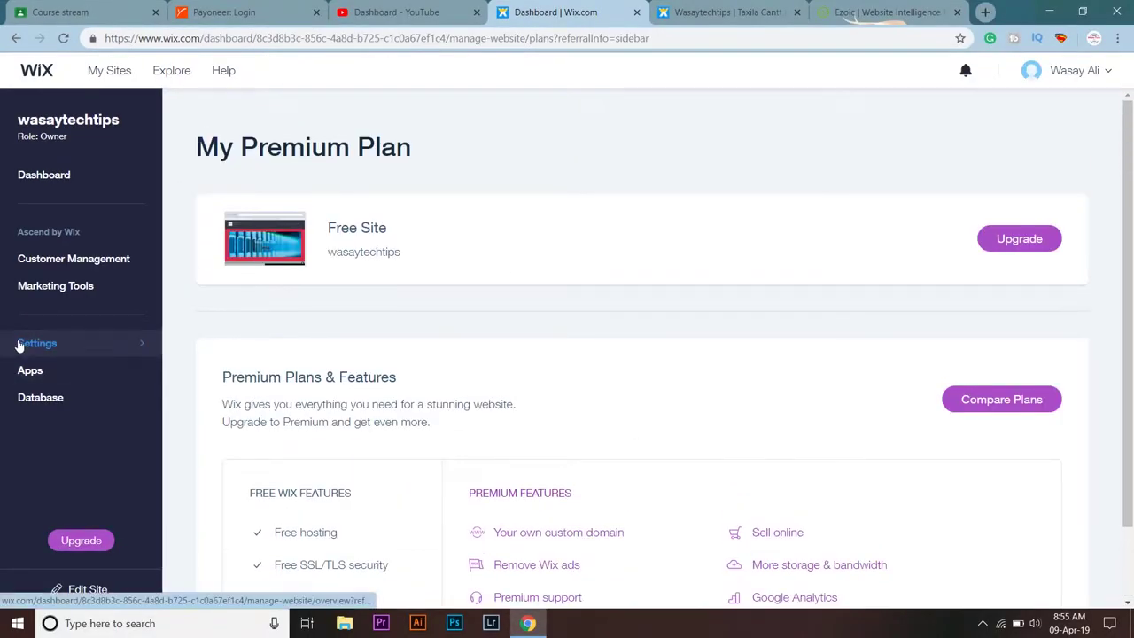
pyautogui.click(19, 346)
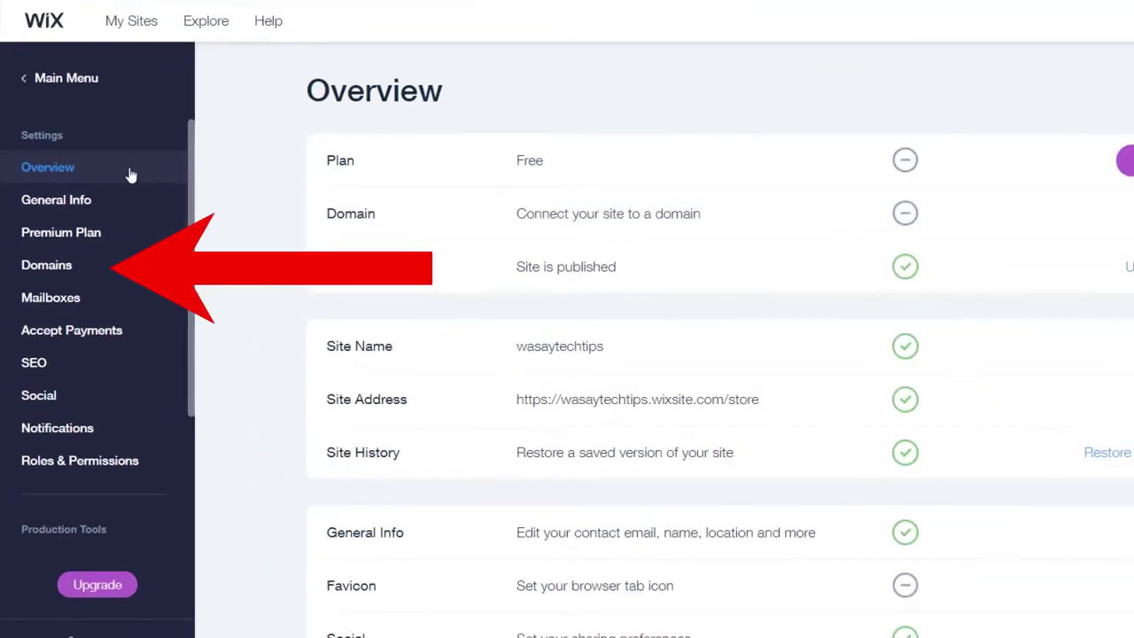
pyautogui.click(95, 272)
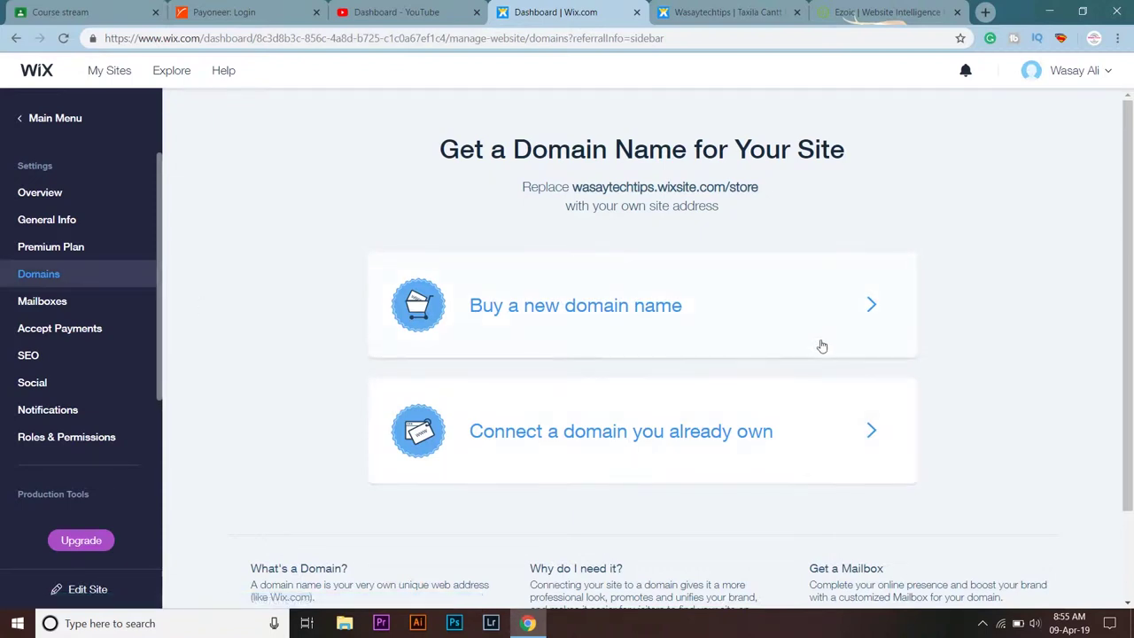
# Search for the new domain name wasaytechtips and confirm wasaytechtips.com is available.
pyautogui.click(872, 306)
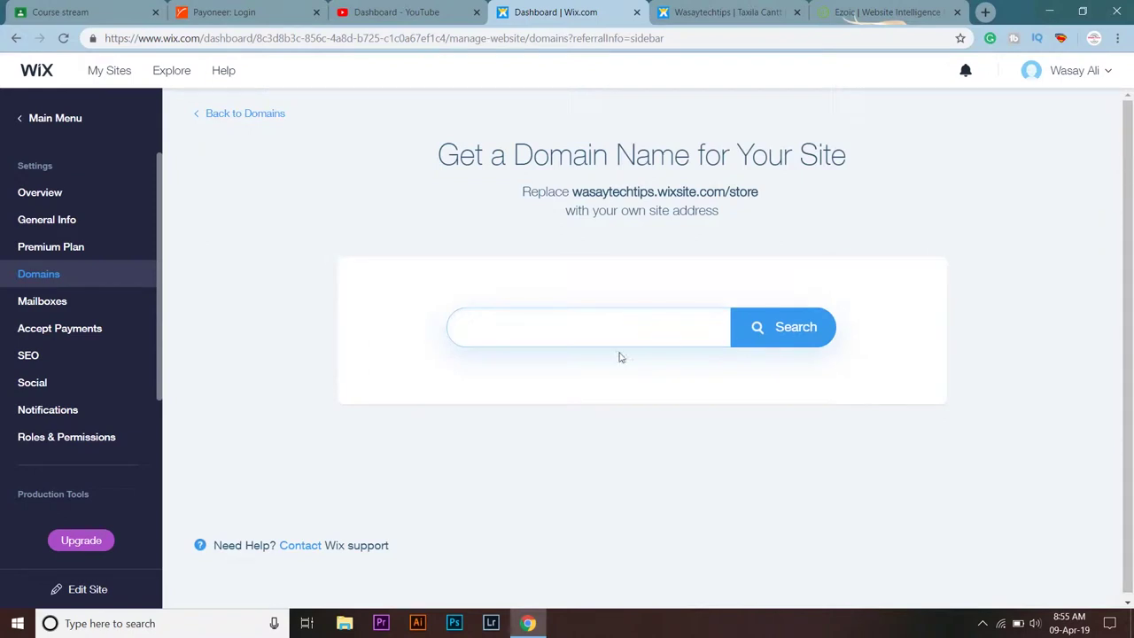
pyautogui.write('wasayte')
pyautogui.write('chtip')
pyautogui.write('s')
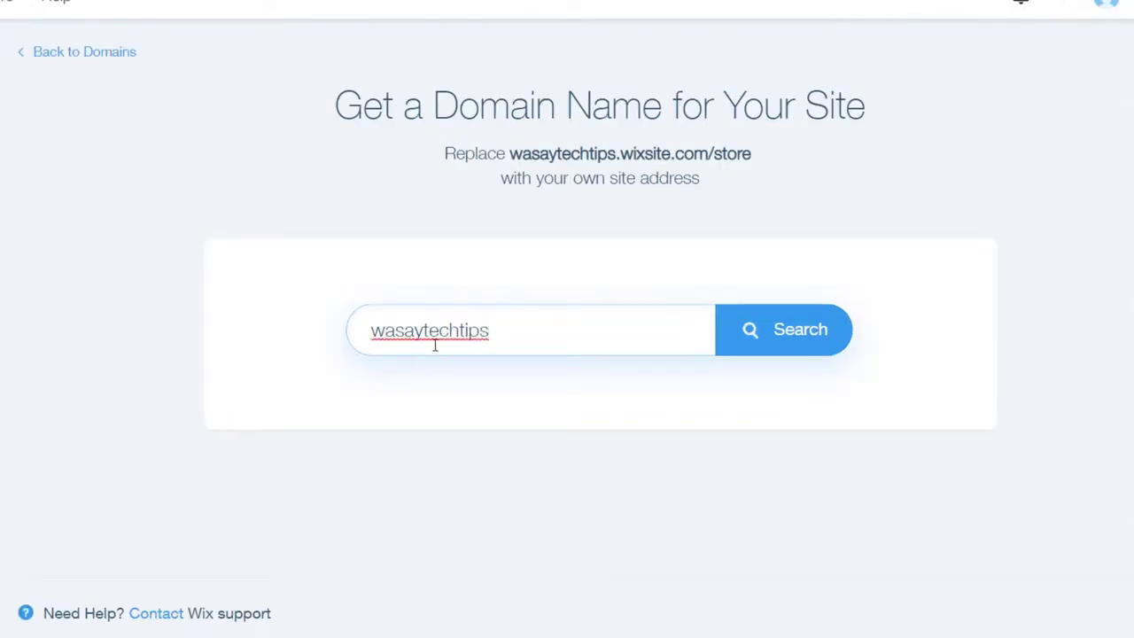
pyautogui.click(800, 340)
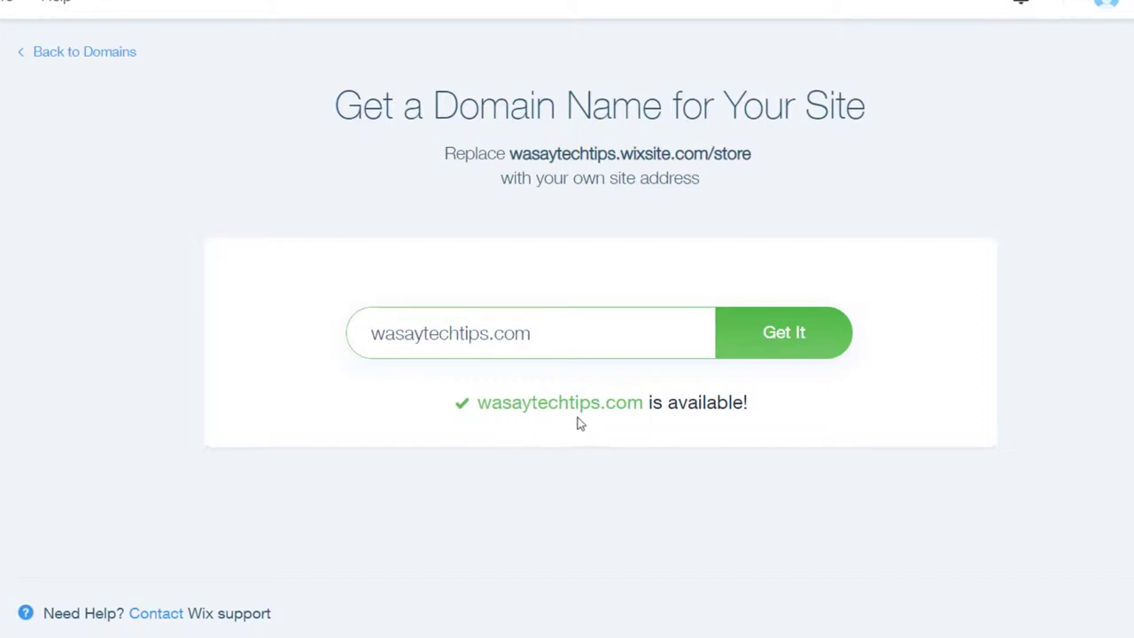
# Claim wasaytechtips.com with a 2-year registration period and proceed through contact info.
pyautogui.click(819, 321)
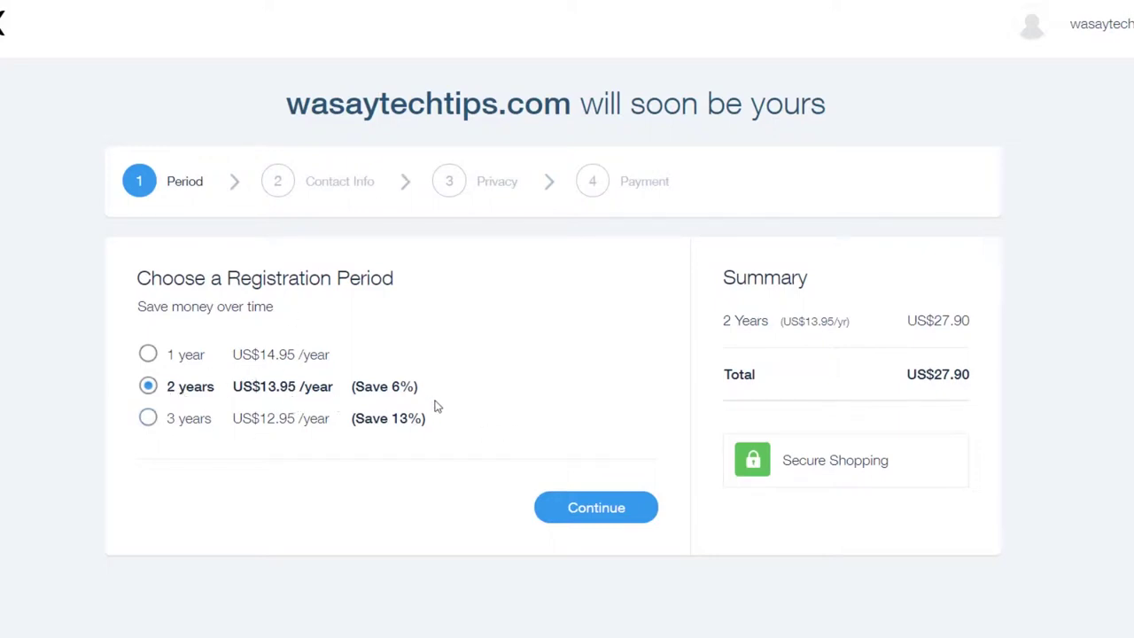
pyautogui.click(575, 508)
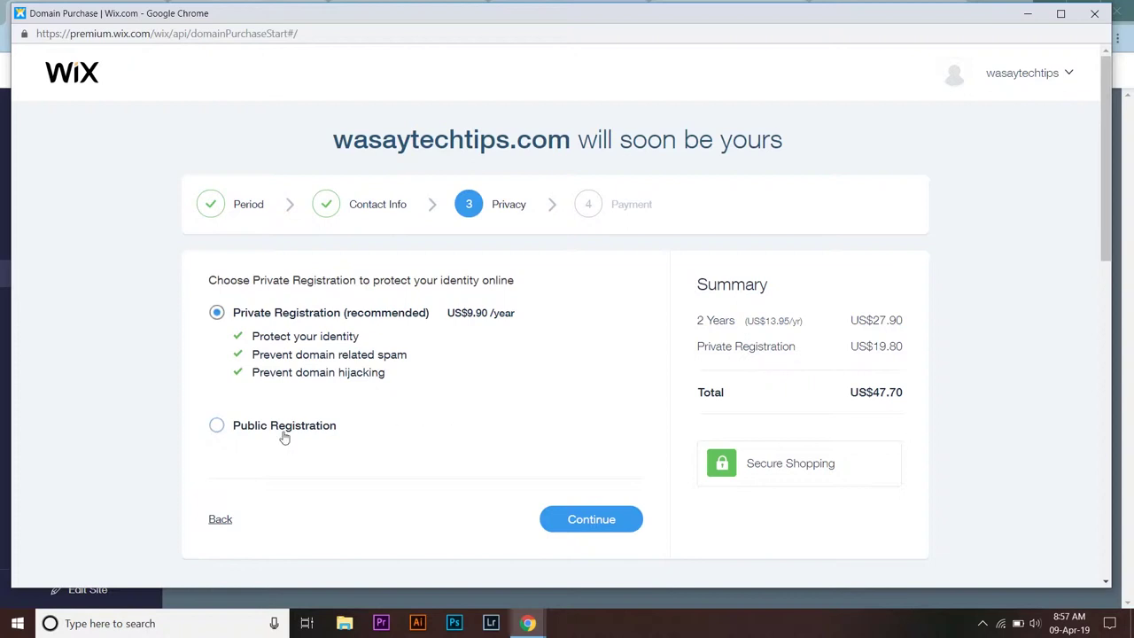
# Buy wasaytechtips.com with public registration for US$27.90, saving the payment card.
pyautogui.click(283, 434)
pyautogui.scroll(-1, 457, 406)
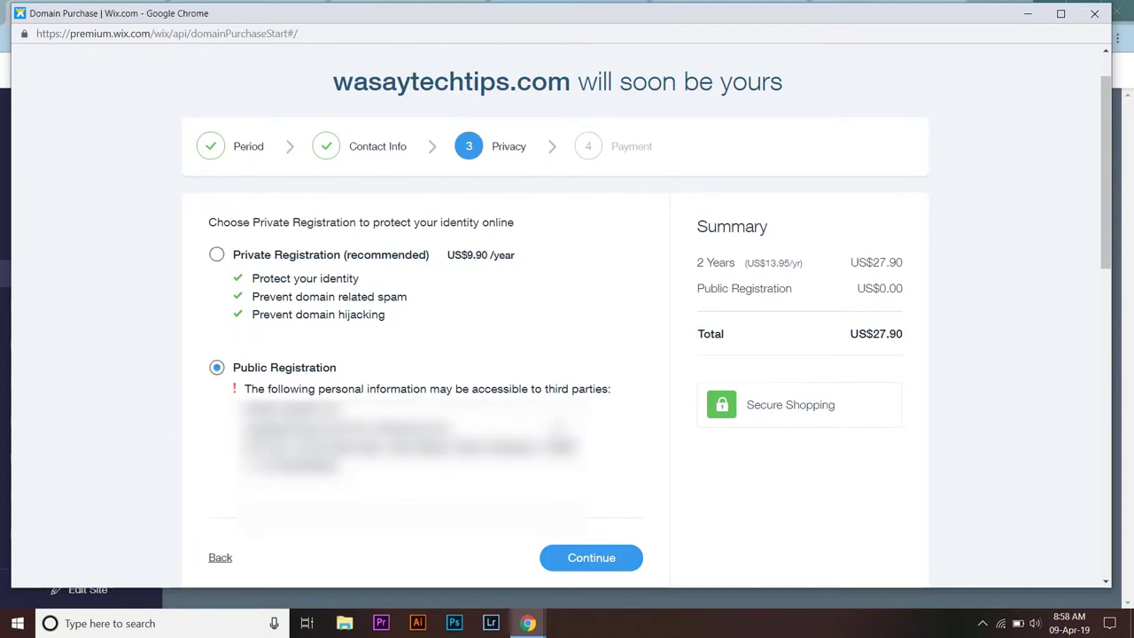
pyautogui.click(607, 557)
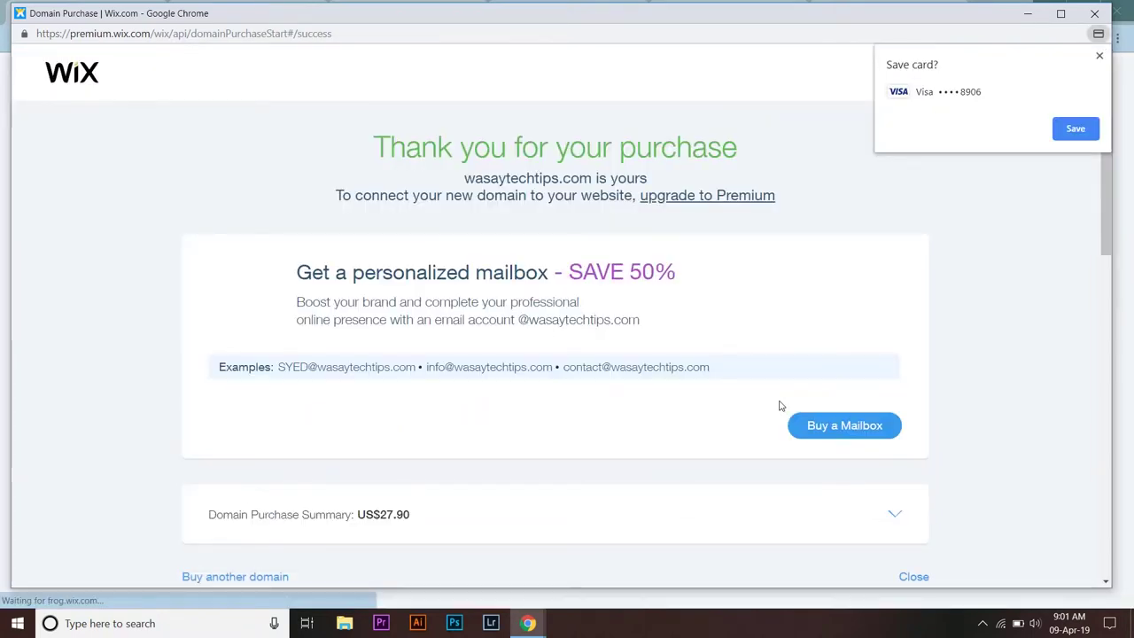
pyautogui.click(1089, 130)
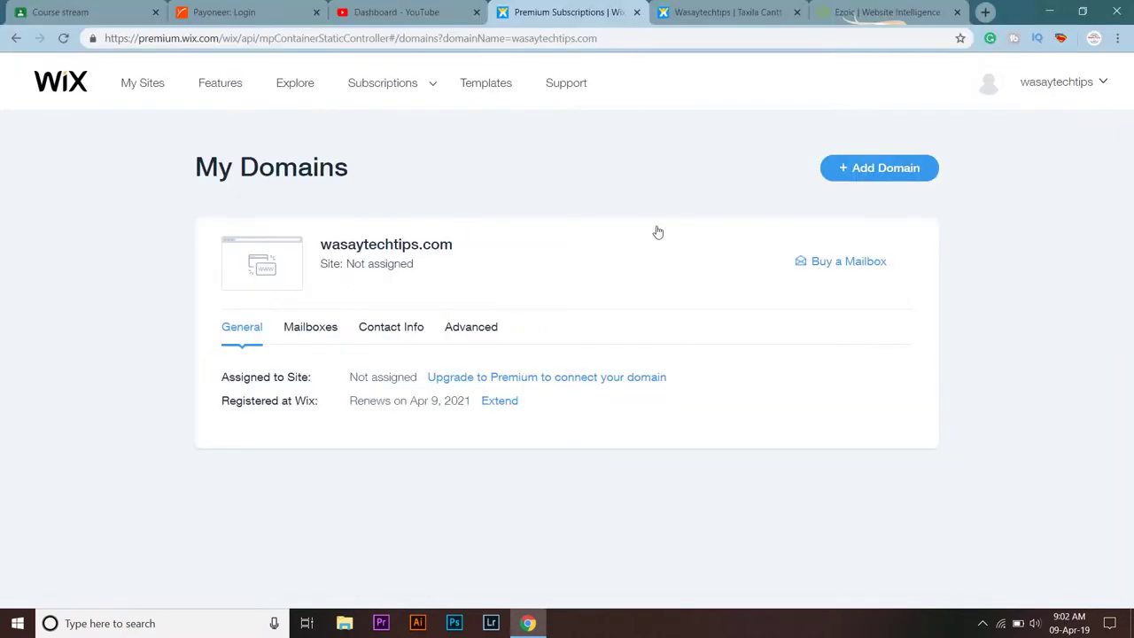
# Return from the domain list to the site's Settings and open its Premium Plan page.
pyautogui.click(880, 167)
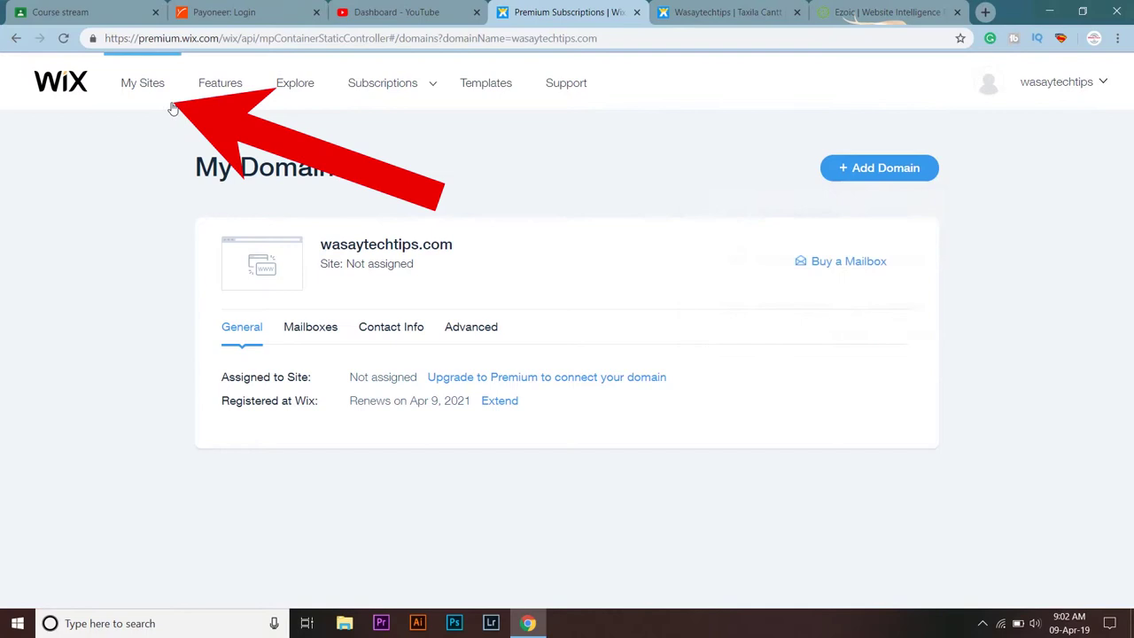
pyautogui.click(148, 86)
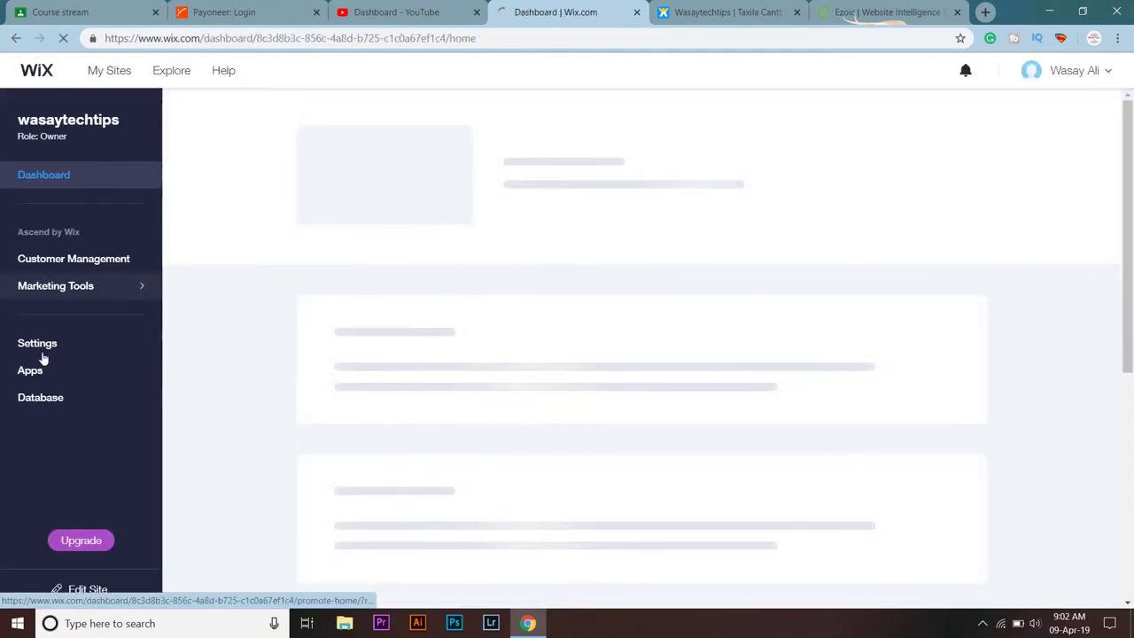
pyautogui.click(45, 351)
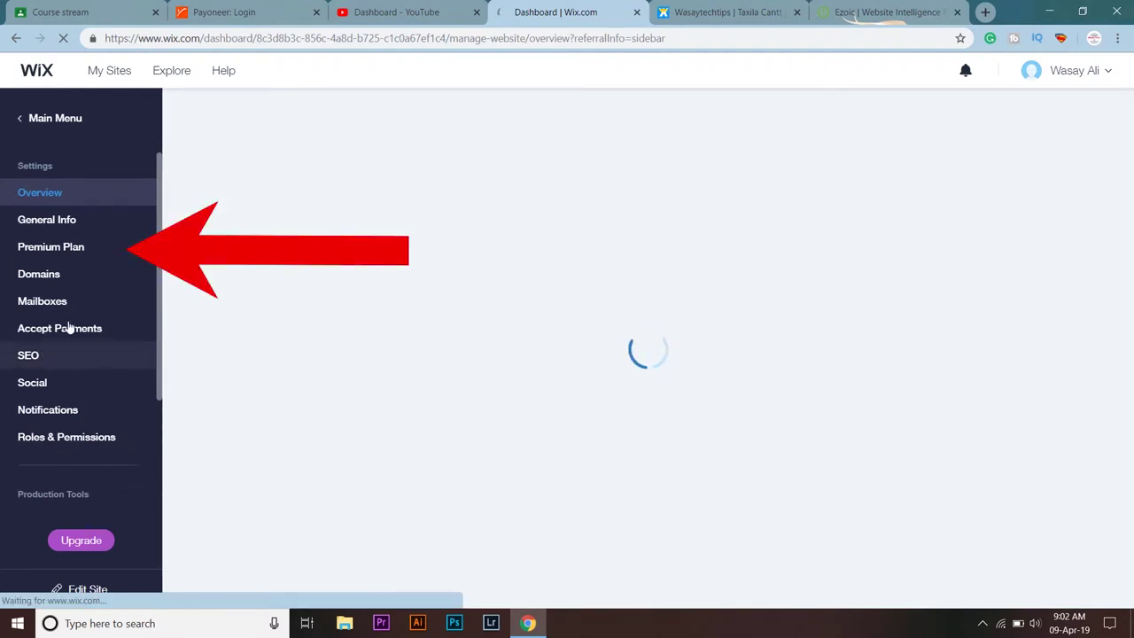
pyautogui.click(66, 256)
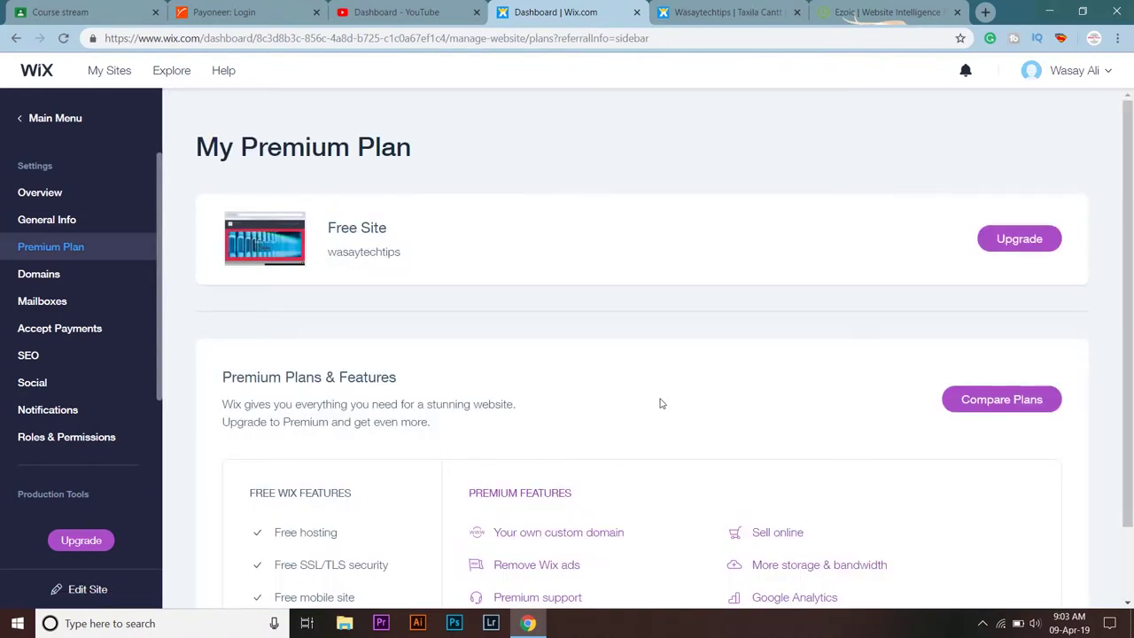
pyautogui.scroll(-1, 758, 352)
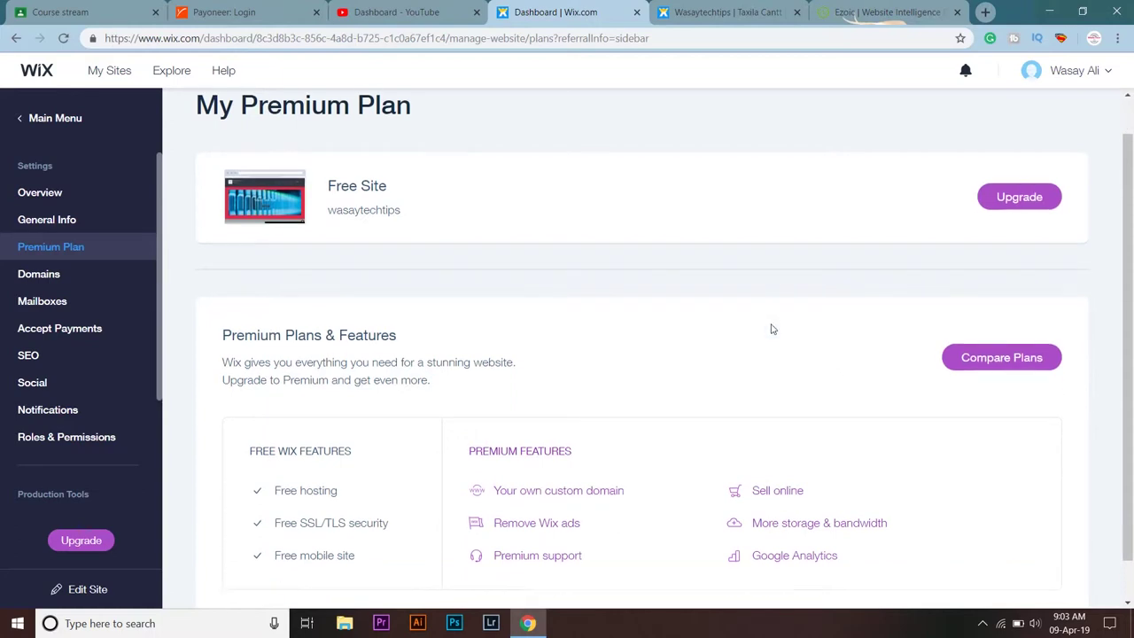
pyautogui.scroll(1, 770, 327)
# Upgrade to the Connect Domain plan on a 2-year subscription and submit the purchase.
pyautogui.click(1043, 246)
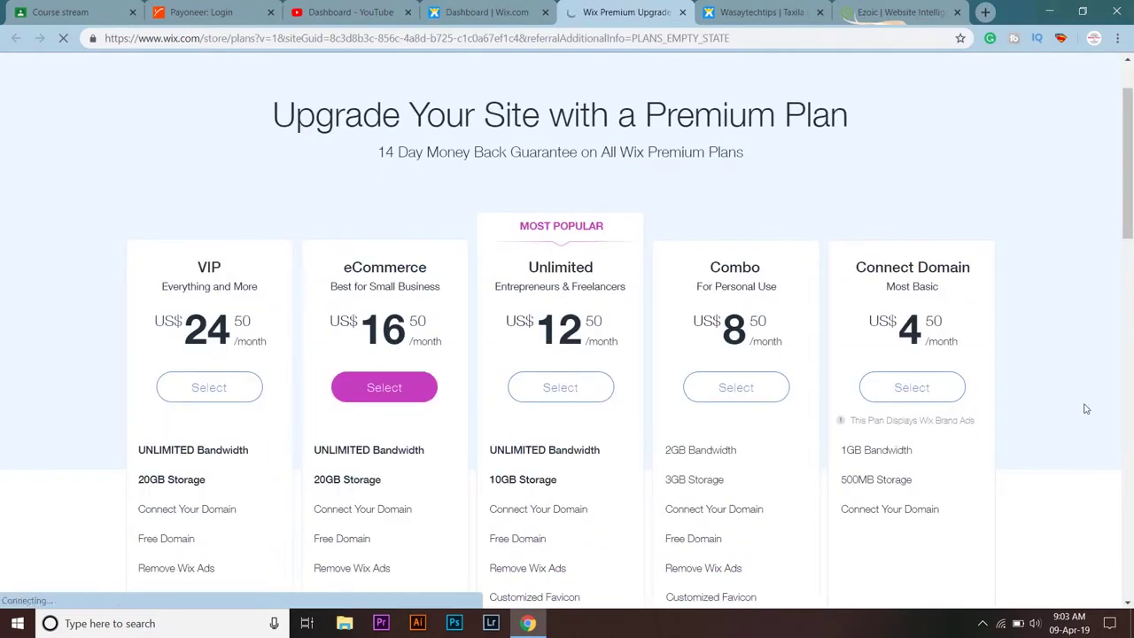
pyautogui.scroll(-2, 1086, 408)
pyautogui.scroll(1, 1086, 408)
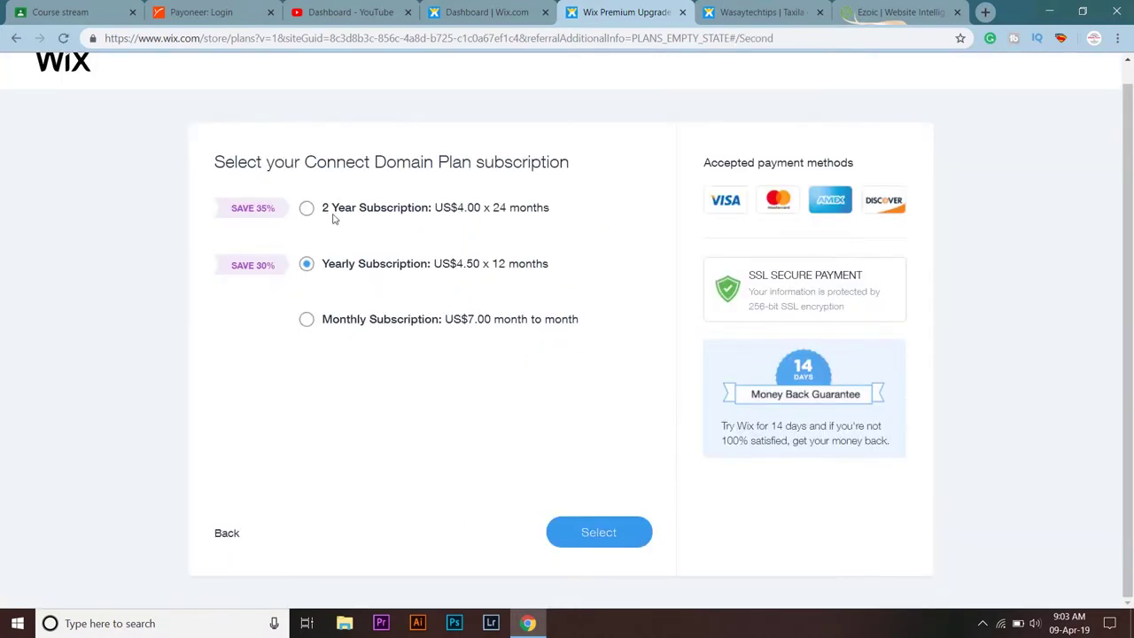
pyautogui.click(305, 207)
pyautogui.click(624, 532)
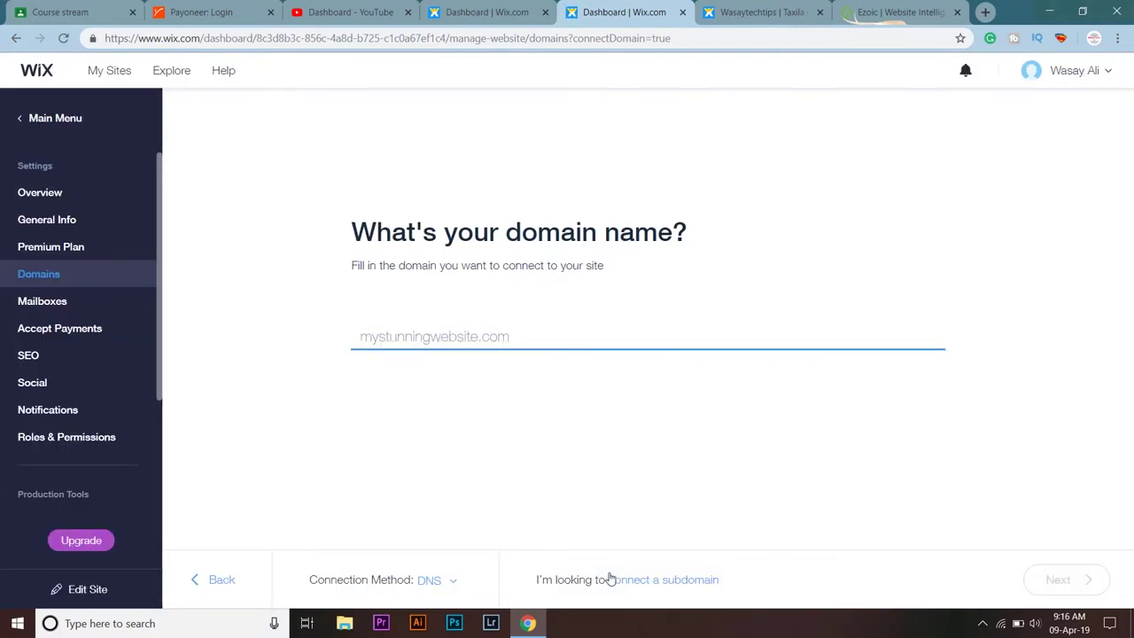
# Enter wasaytechtips.com as the domain name and connect it to the site.
pyautogui.write('wasaytechtips.com')
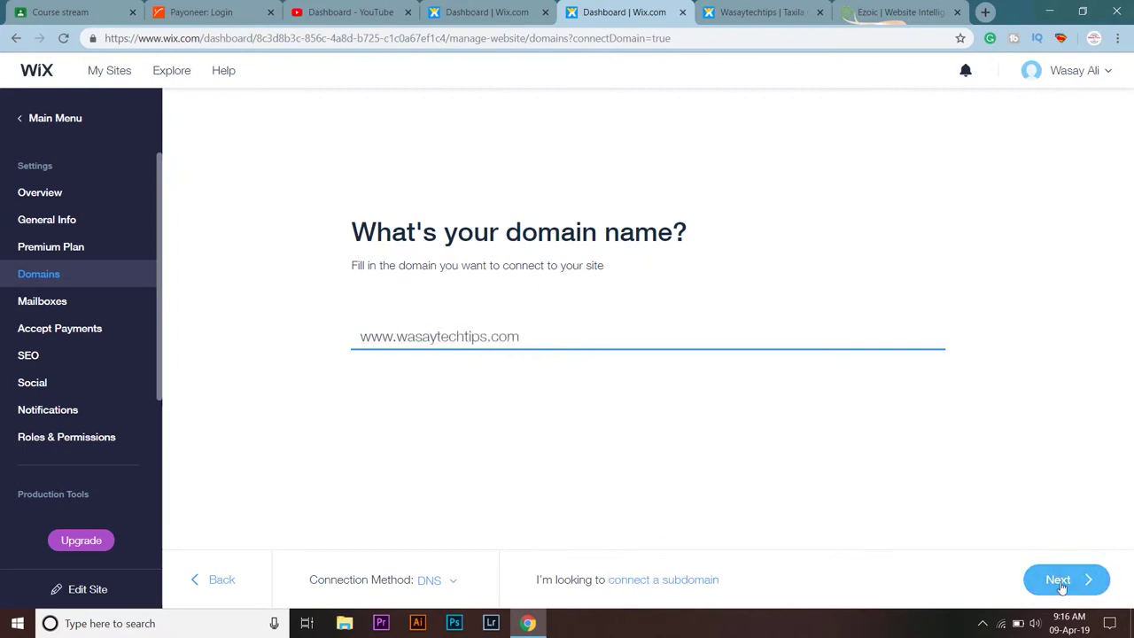
pyautogui.click(1052, 580)
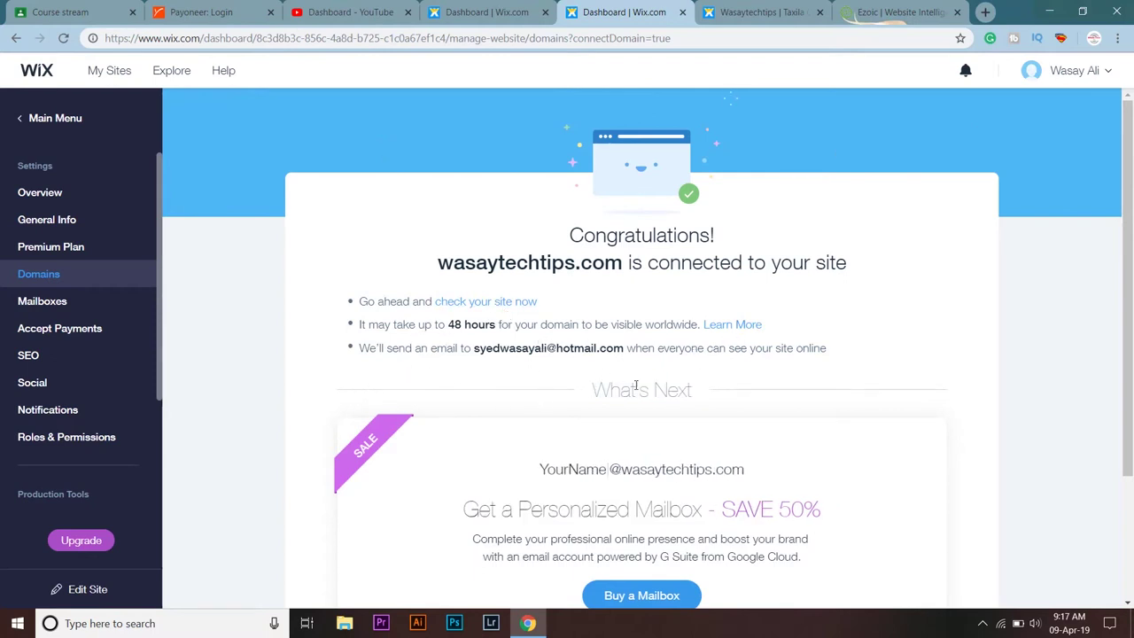
pyautogui.scroll(-1, 884, 374)
pyautogui.scroll(-1, 884, 374)
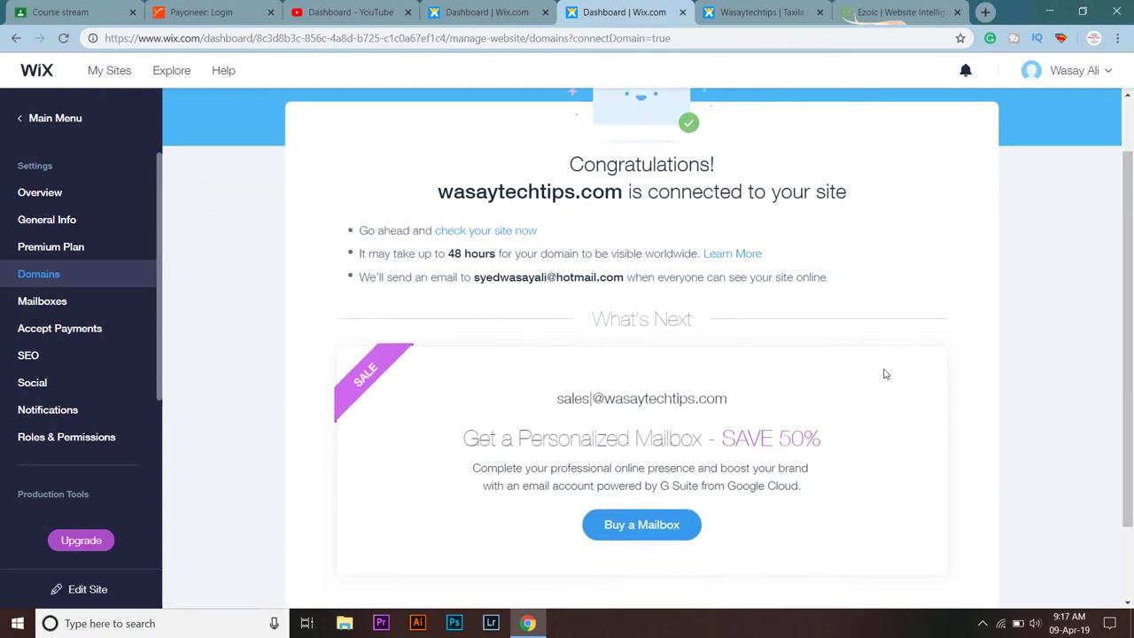
pyautogui.scroll(2, 607, 358)
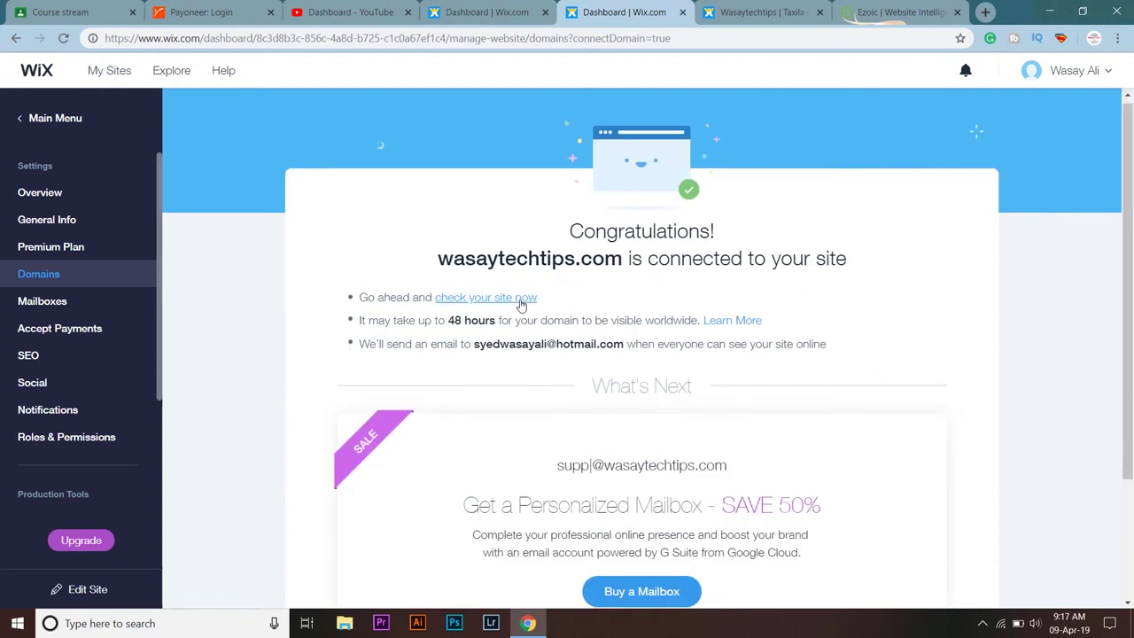